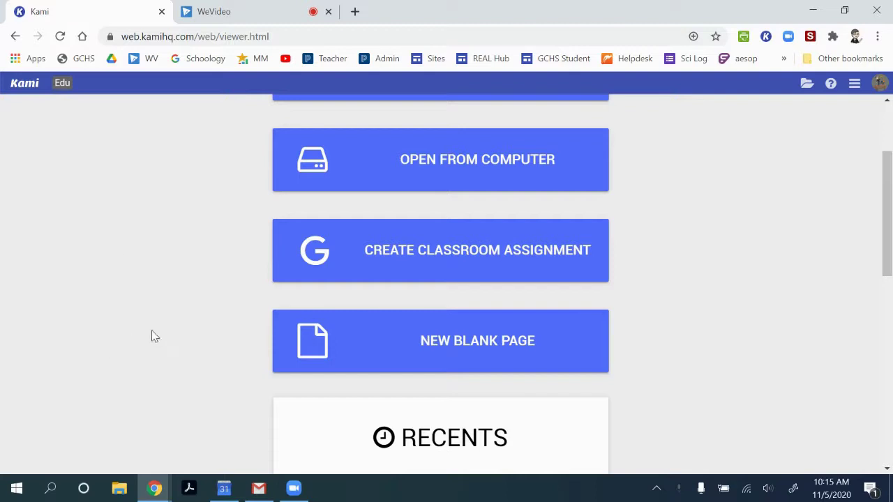
Create a one-page blank.pdf document using the Blank Page type
left_click(461, 353)
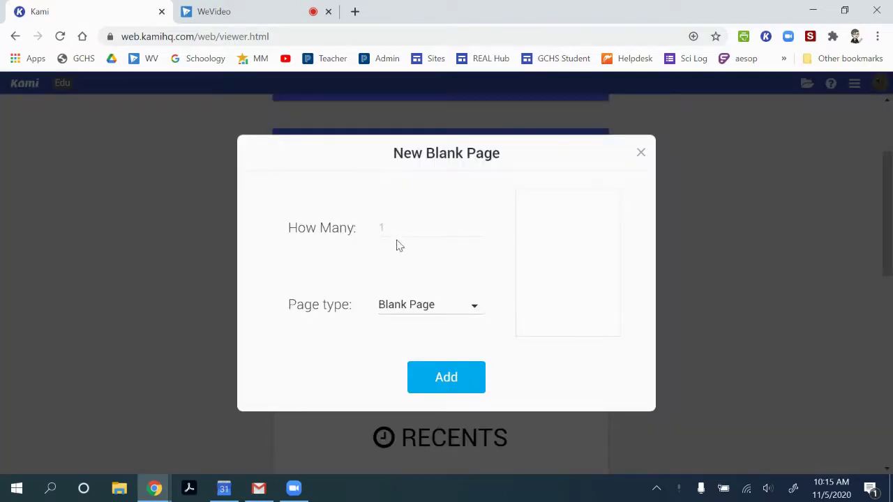
left_click(472, 311)
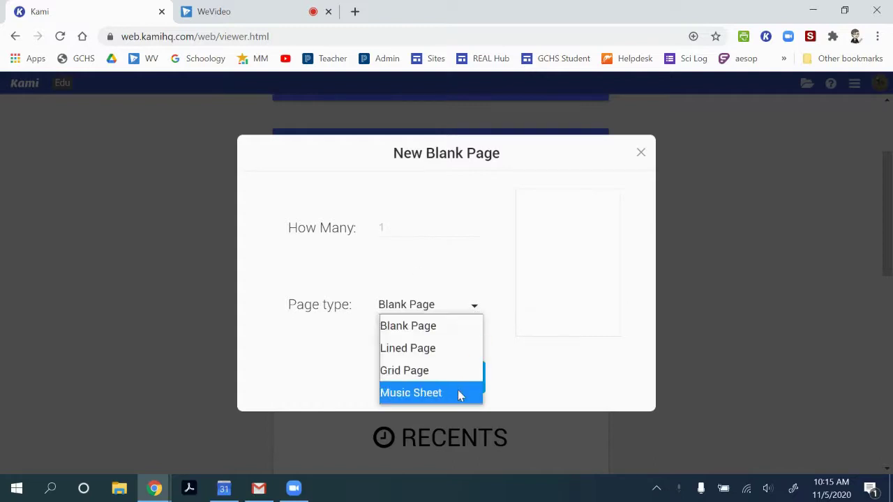
left_click(454, 334)
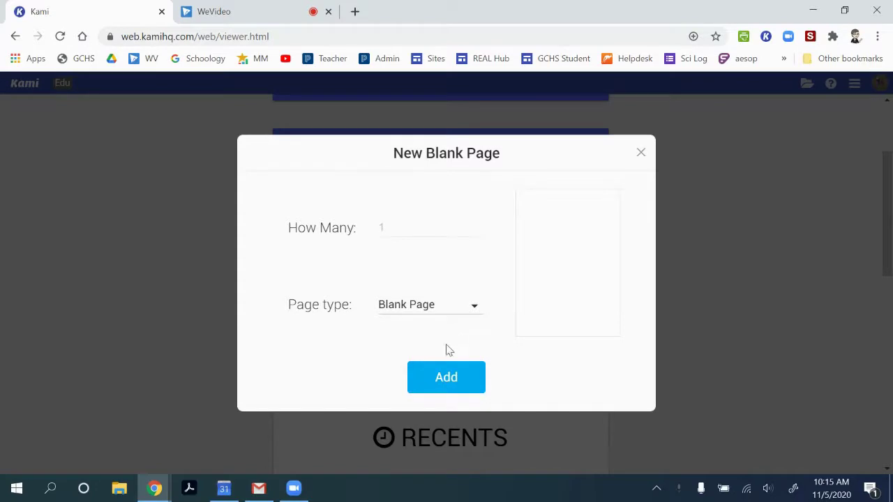
left_click(446, 376)
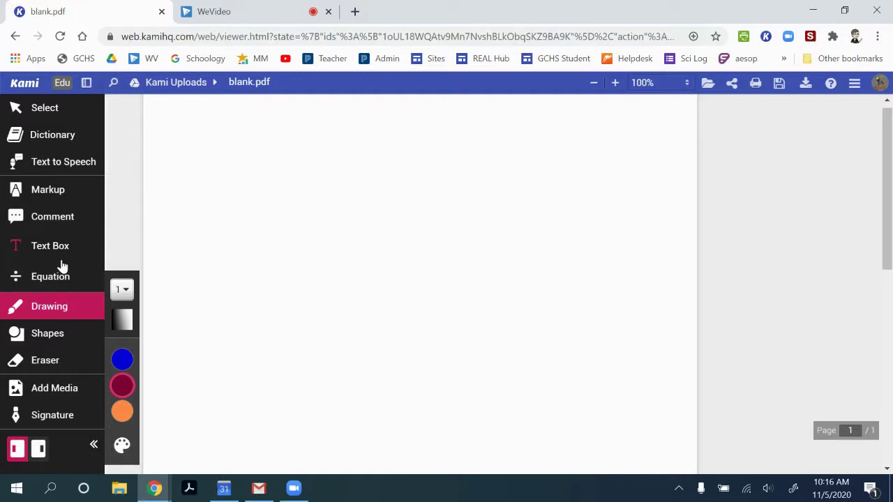
Insert cross cutting 2.png from the computer's Pictures > ES folder onto the page
left_click(68, 395)
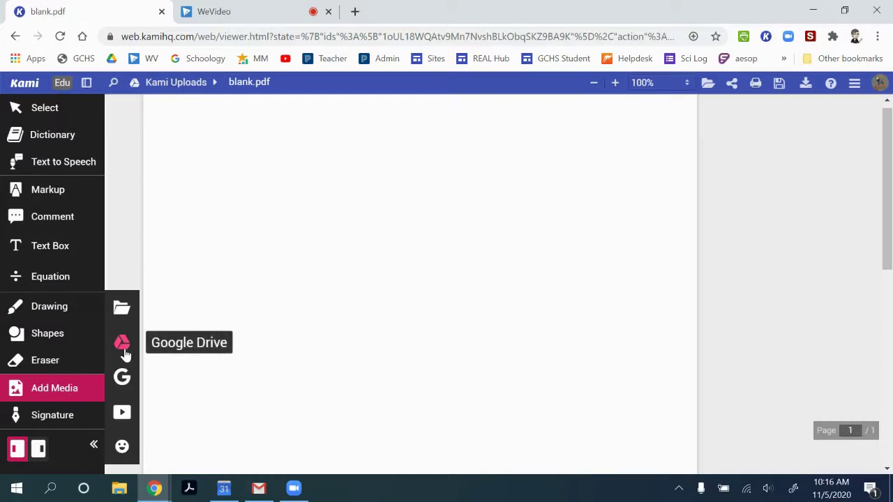
left_click(121, 313)
left_click(55, 130)
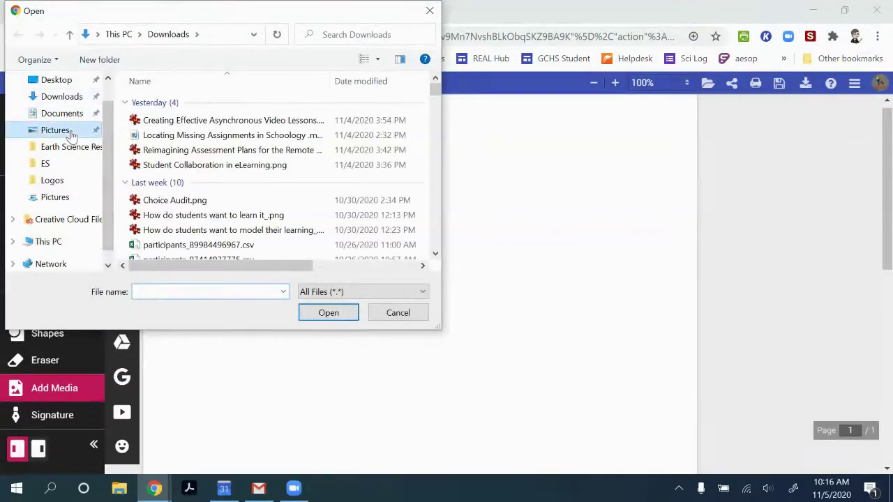
left_click(240, 125)
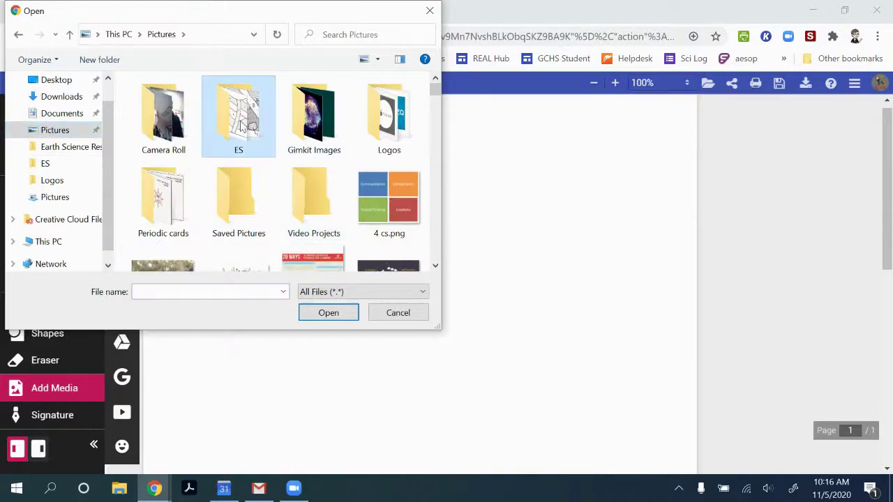
double_click(241, 126)
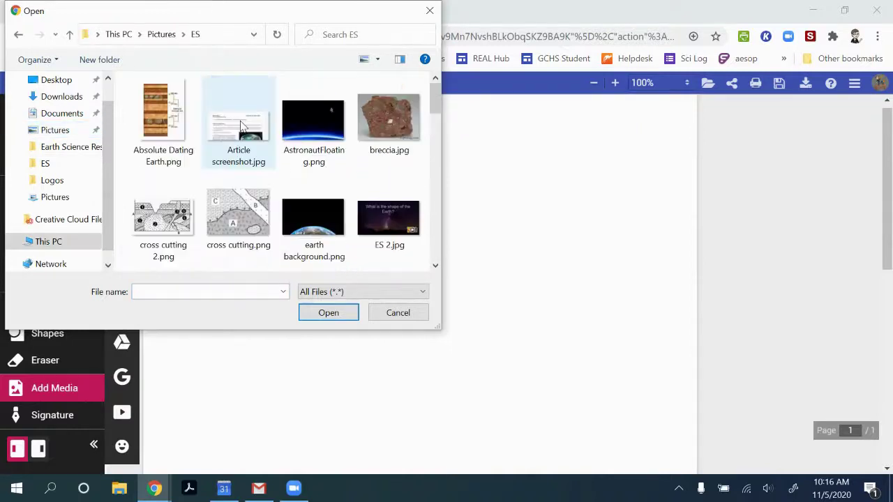
double_click(149, 229)
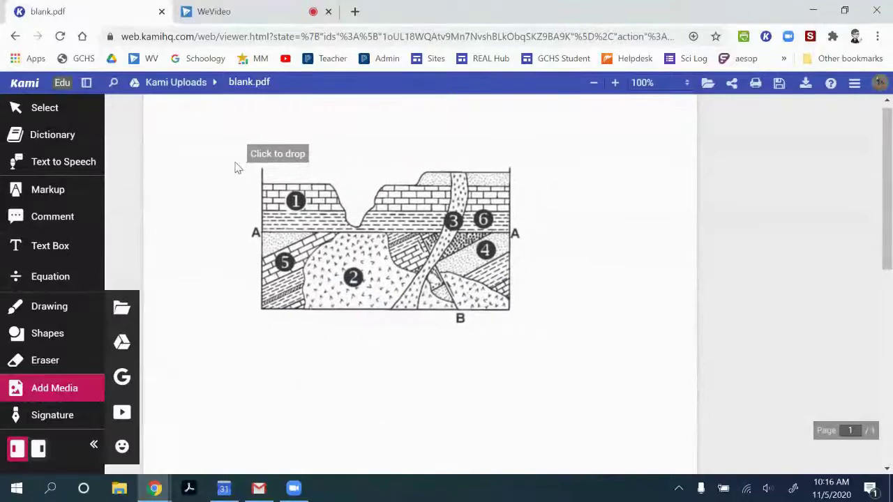
left_click(283, 170)
Enlarge the rock-layer diagram and move it toward the top of the page
left_click(432, 423)
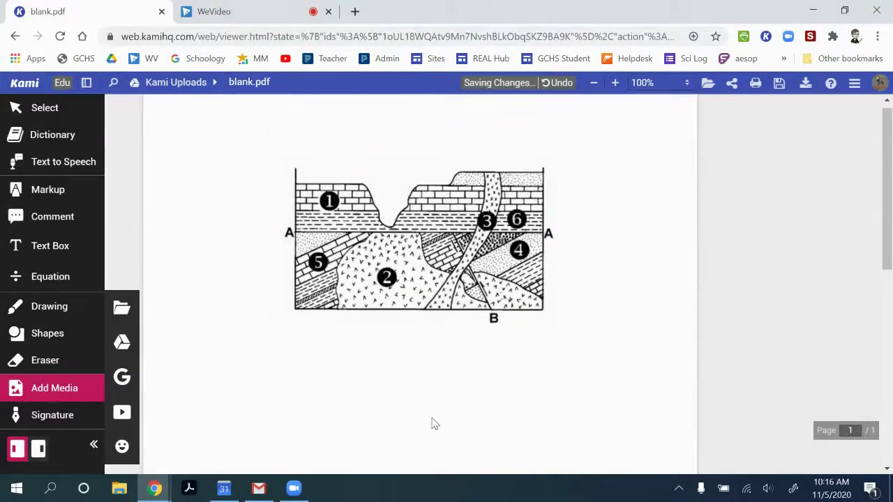
left_click(414, 271)
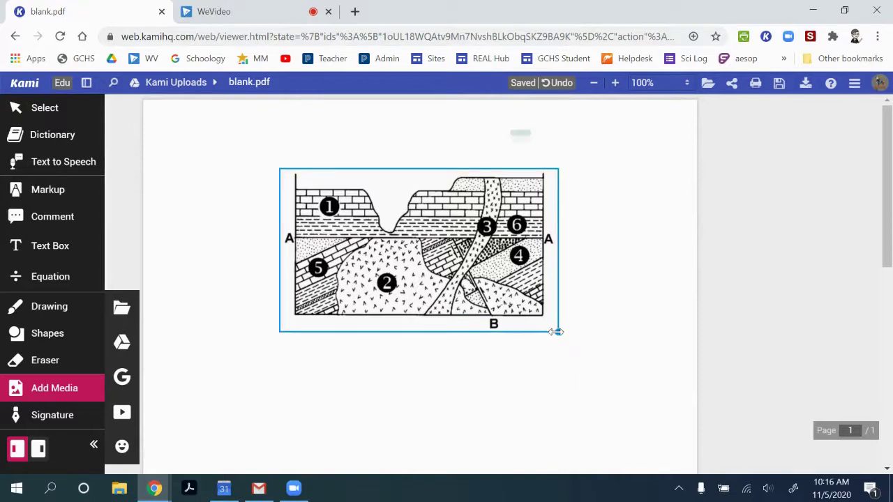
left_click_drag(559, 330, 698, 413)
left_click_drag(626, 361, 558, 319)
left_click(510, 460)
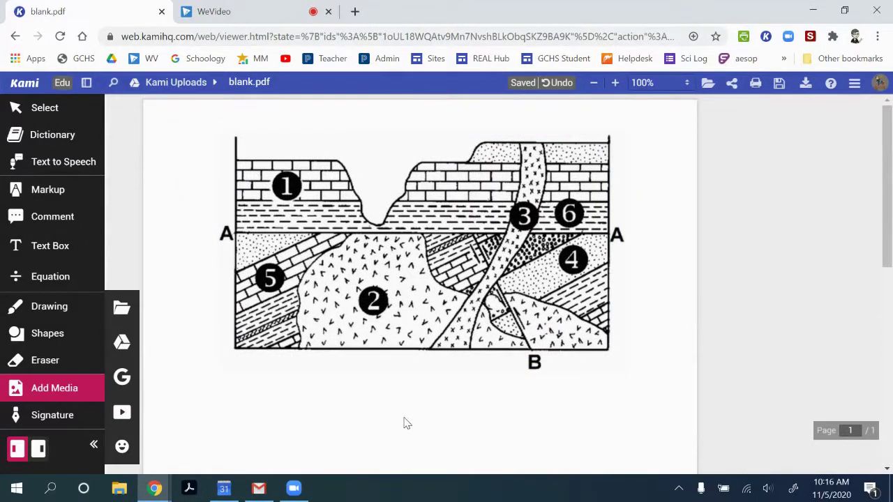
Select the rock-layer diagram to check its selection toolbar, then deselect it
left_click(312, 330)
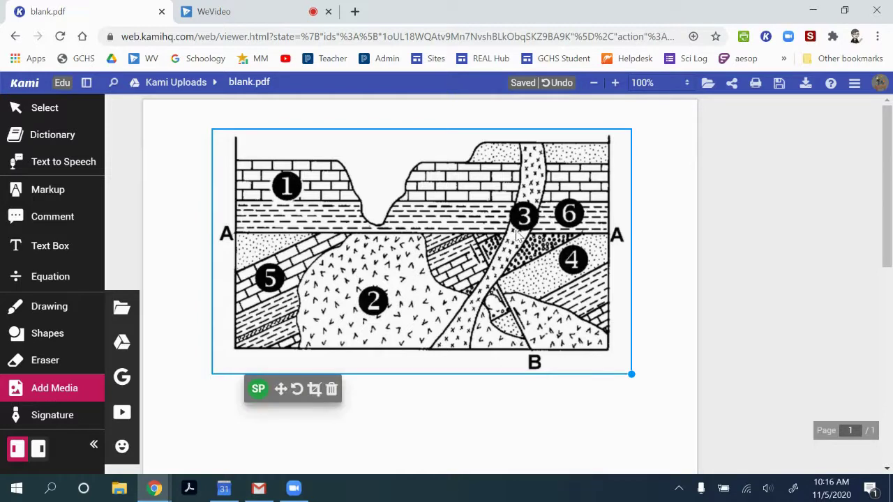
left_click(383, 417)
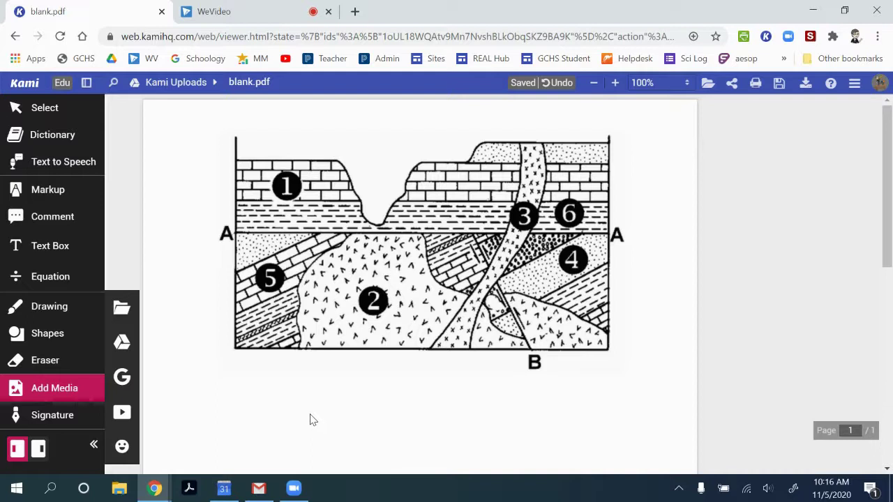
left_click(313, 235)
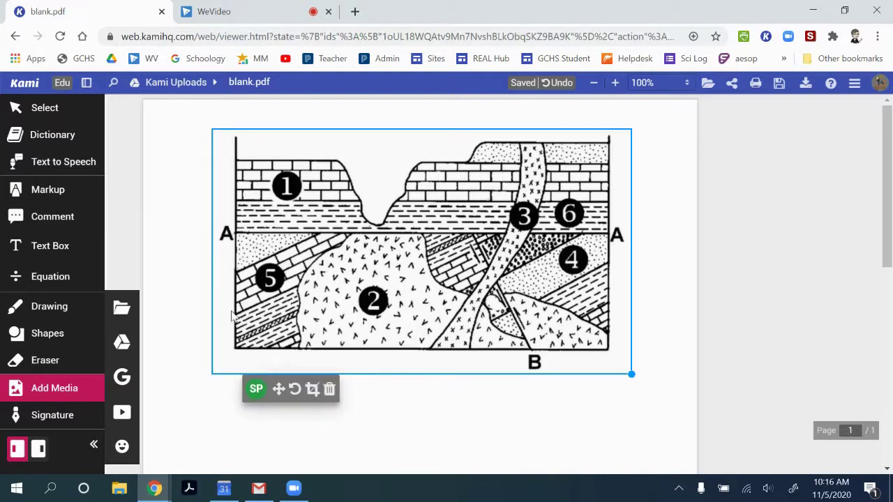
left_click(625, 152)
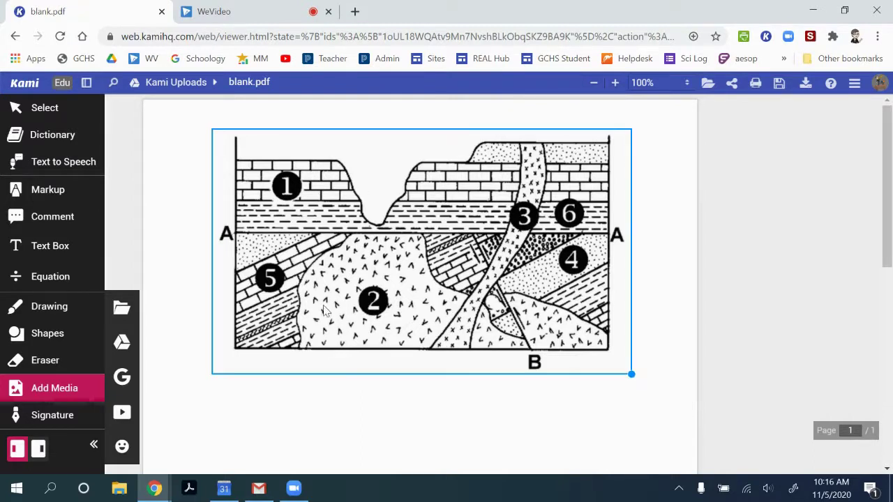
left_click(259, 353)
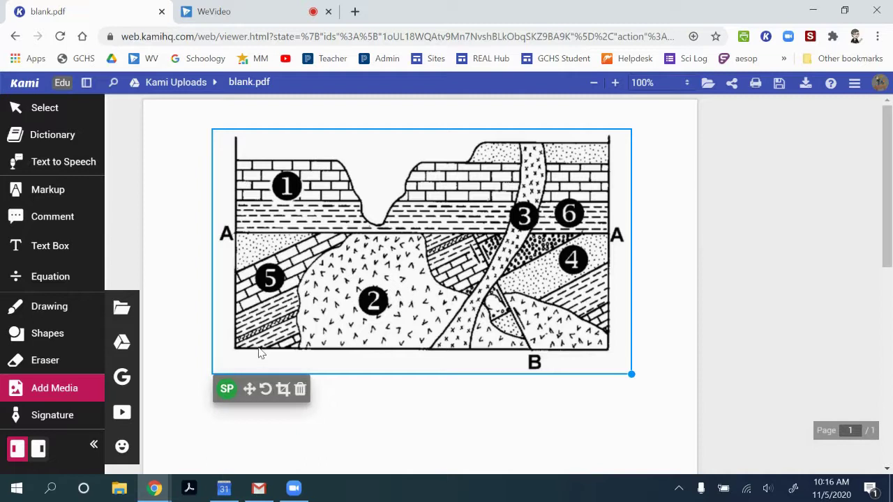
left_click(340, 411)
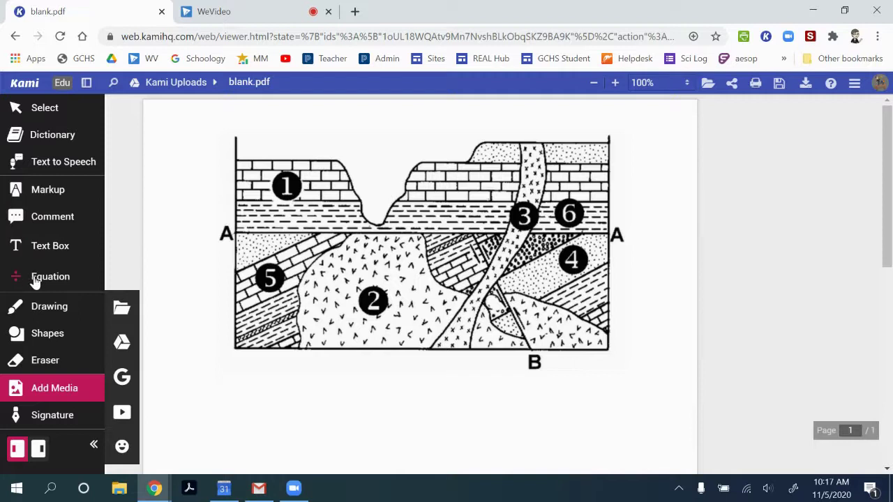
Place a text comment beside layer 1 and make its marker maroon
left_click(42, 222)
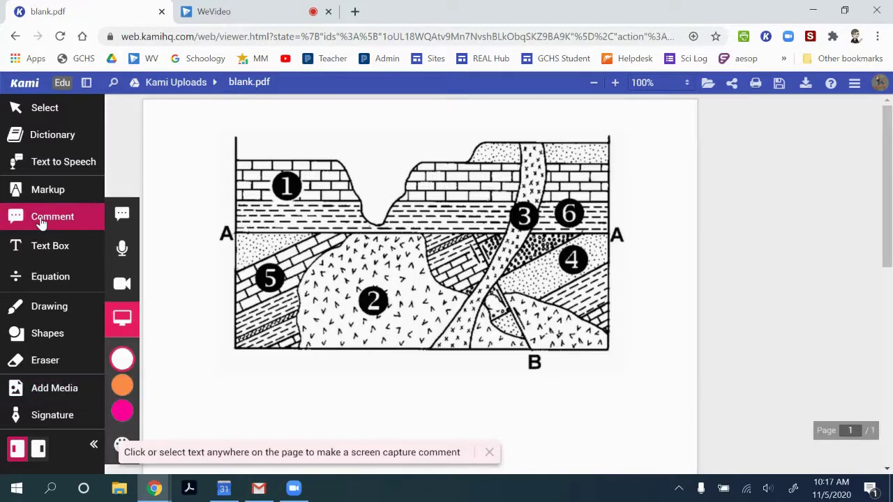
left_click(122, 218)
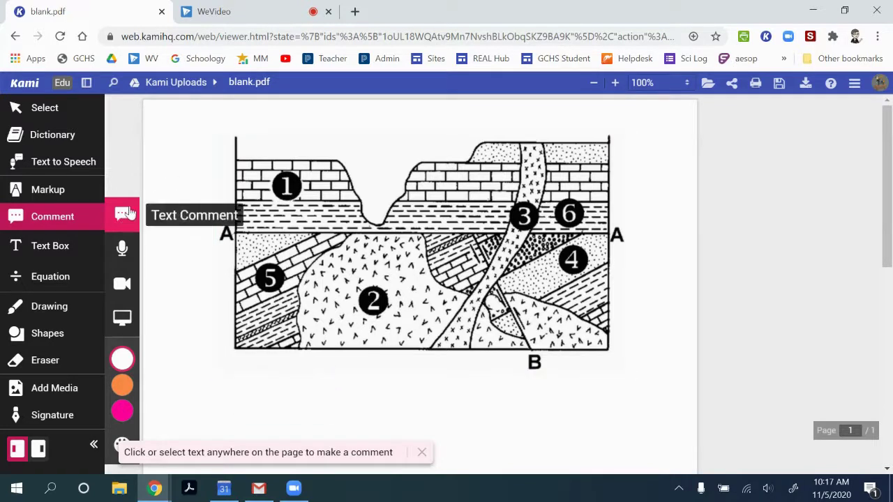
left_click(305, 194)
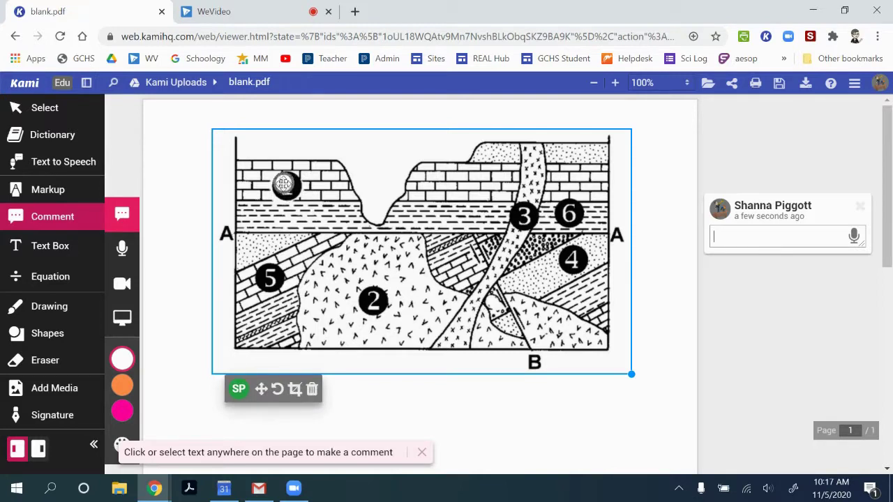
left_click(299, 185)
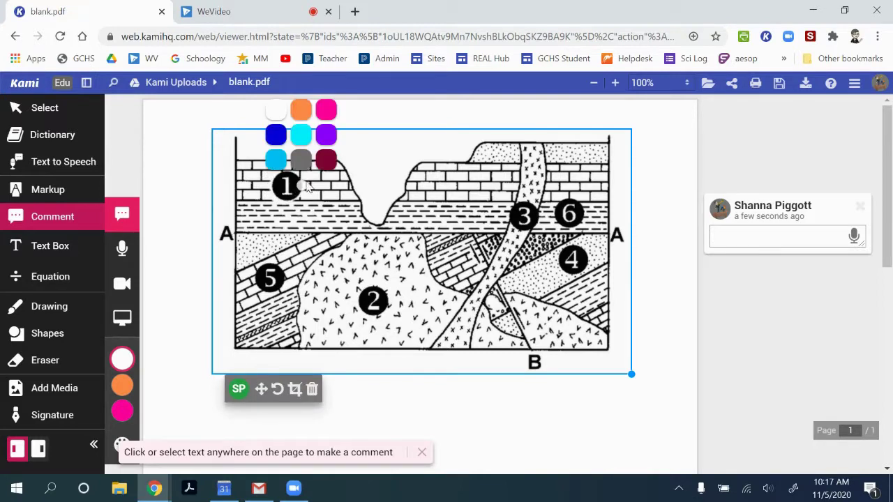
left_click(326, 161)
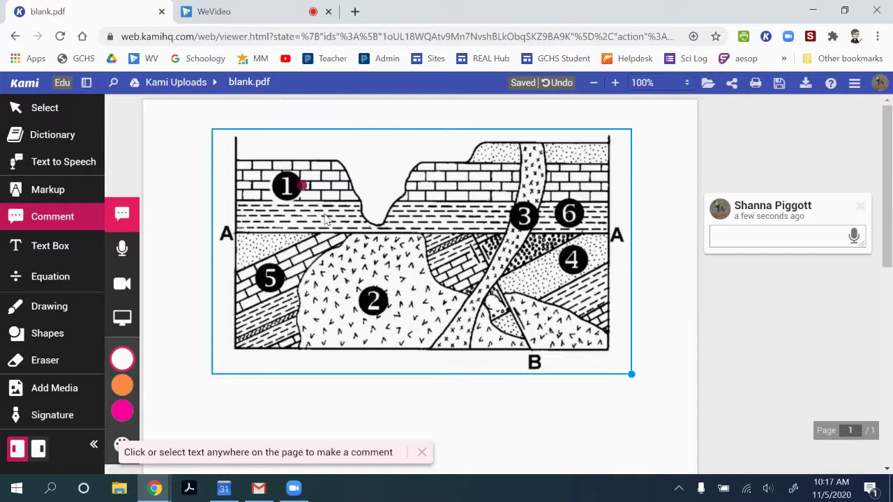
left_click(301, 186)
left_click(301, 185)
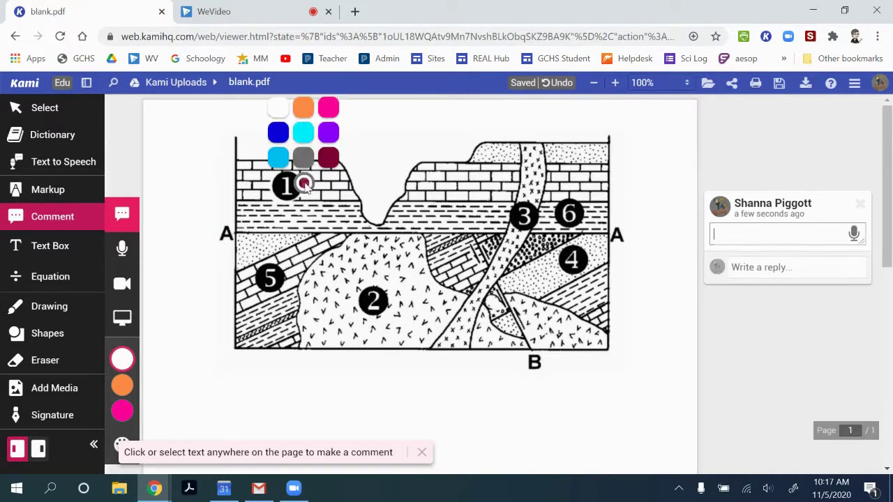
left_click(303, 183)
Enter 'Of the layers listed, layer 1 is the youngest.' as the layer 1 comment and save it
left_click(751, 238)
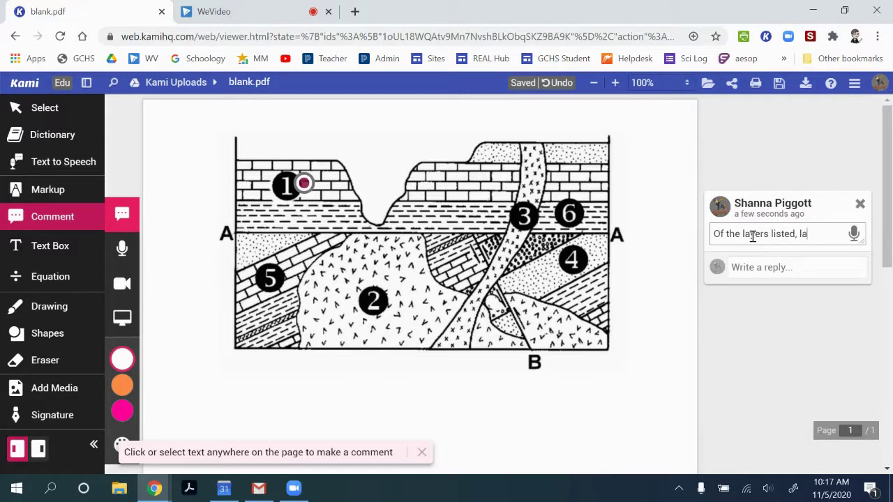
type("s the youngest.")
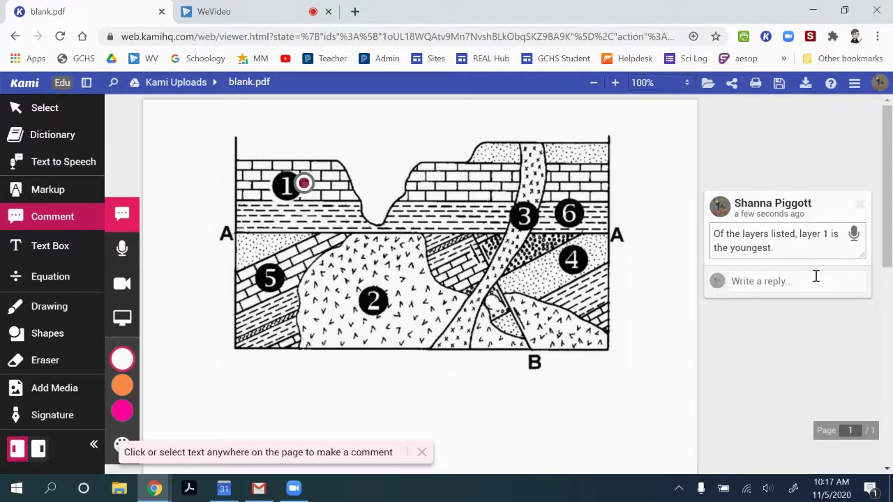
left_click(781, 362)
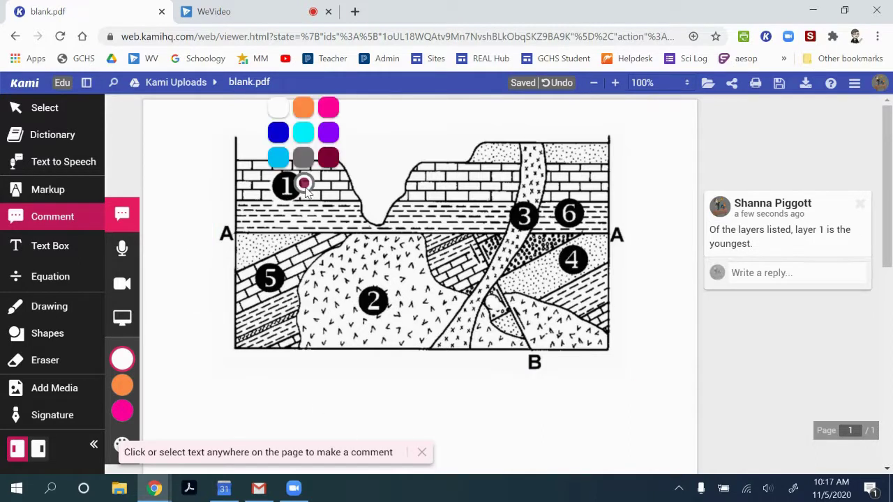
mouse_move(304, 186)
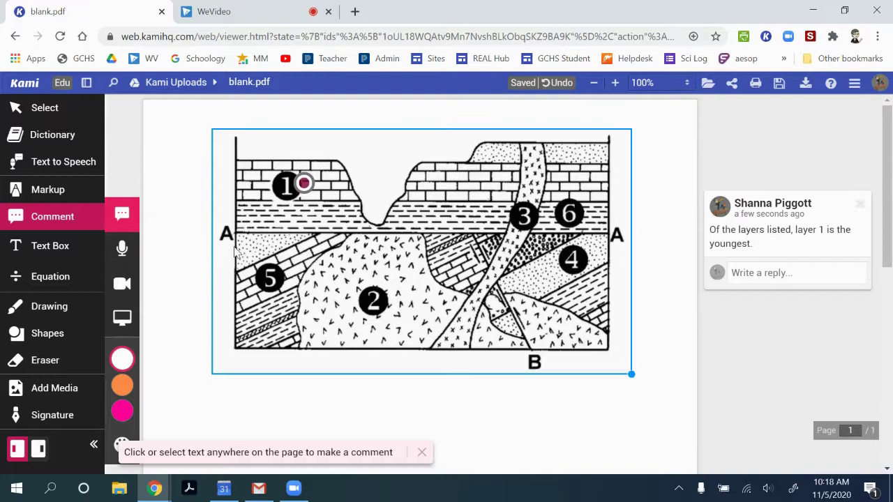
Record a 21-second voice comment and drag its pin beside layer 3
left_click(123, 250)
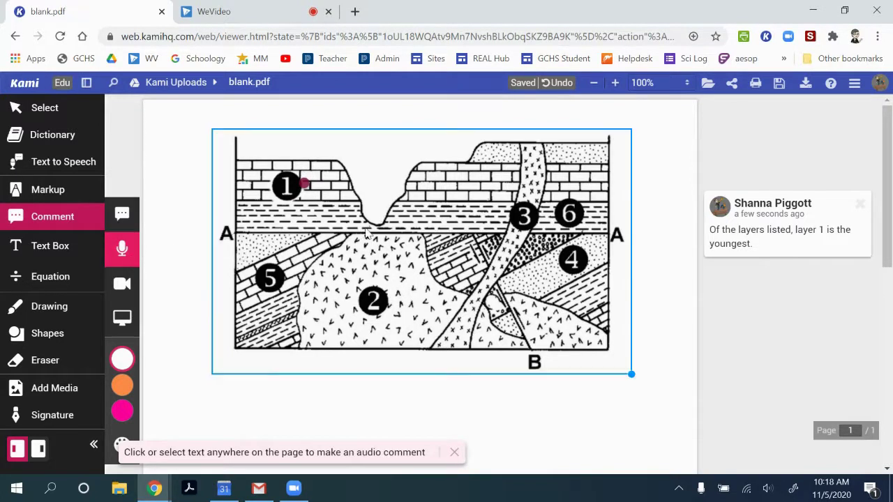
left_click(522, 218)
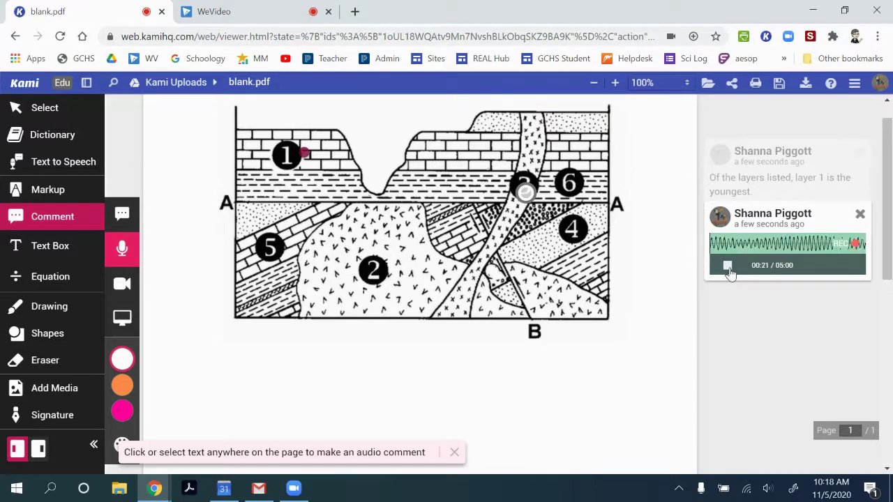
left_click(727, 269)
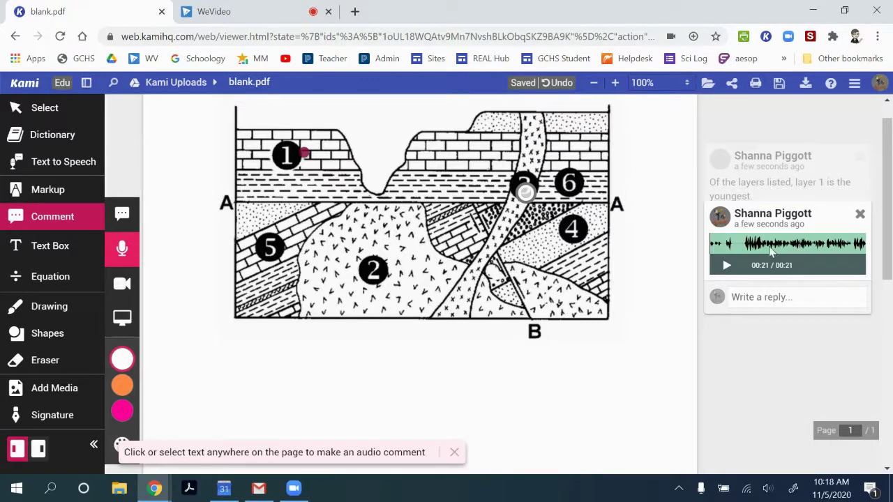
left_click(525, 193)
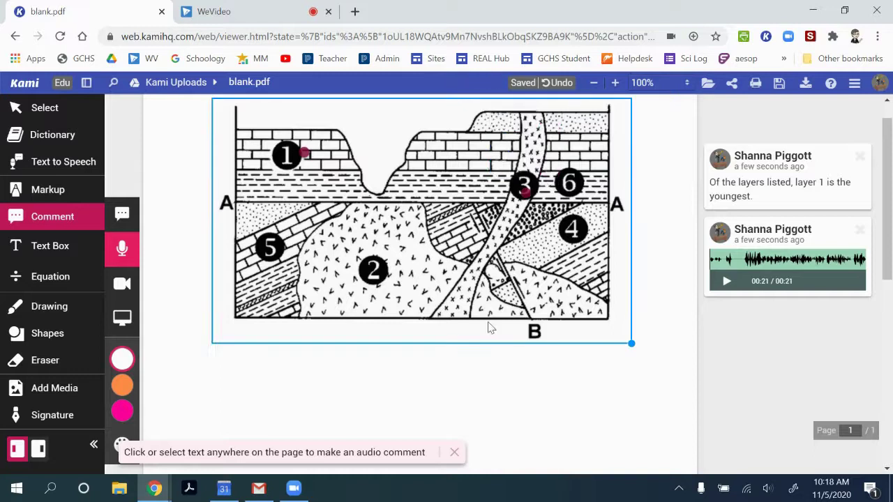
left_click(524, 190)
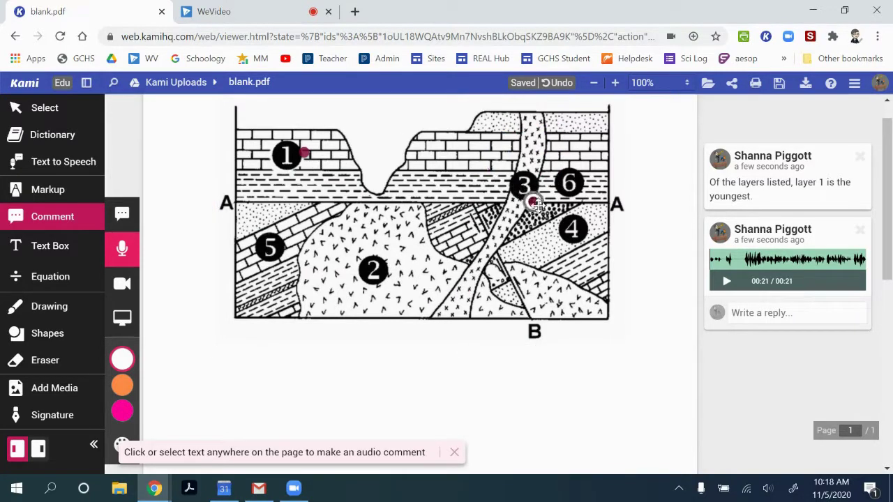
left_click_drag(534, 202, 505, 185)
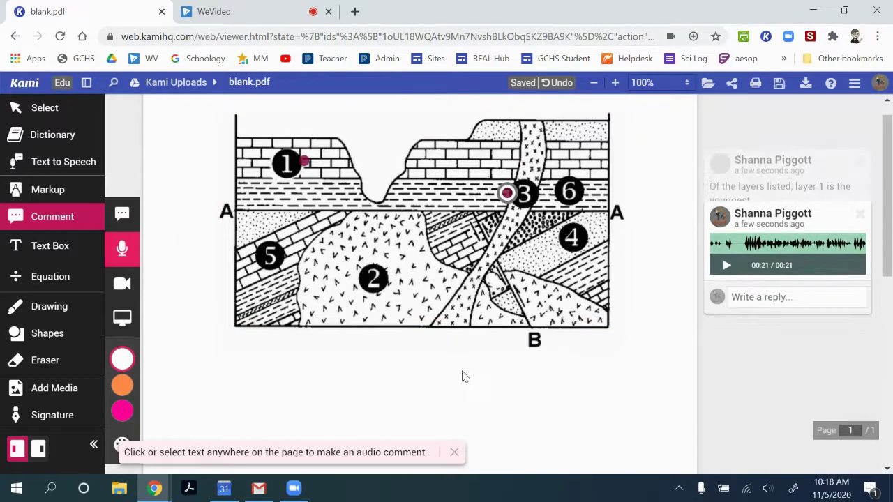
Delete the accidental extra audio recording, keeping only the layer 3 voice comment
left_click(401, 389)
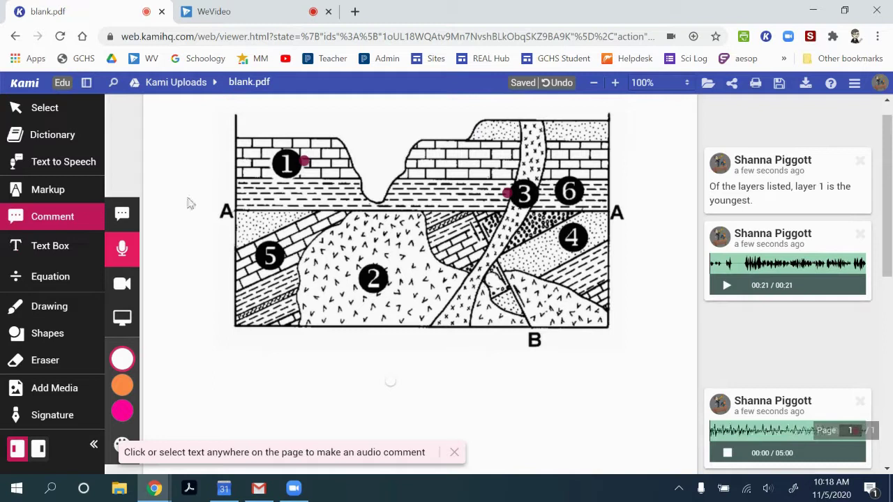
left_click(859, 402)
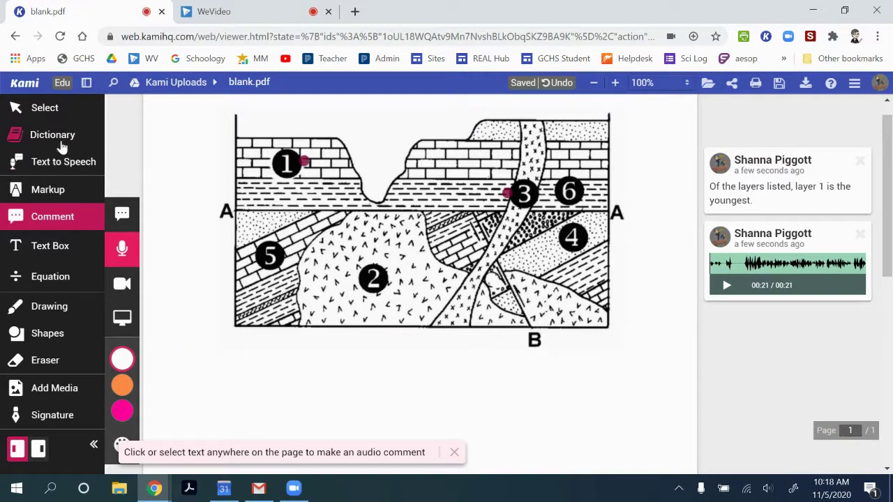
left_click(45, 108)
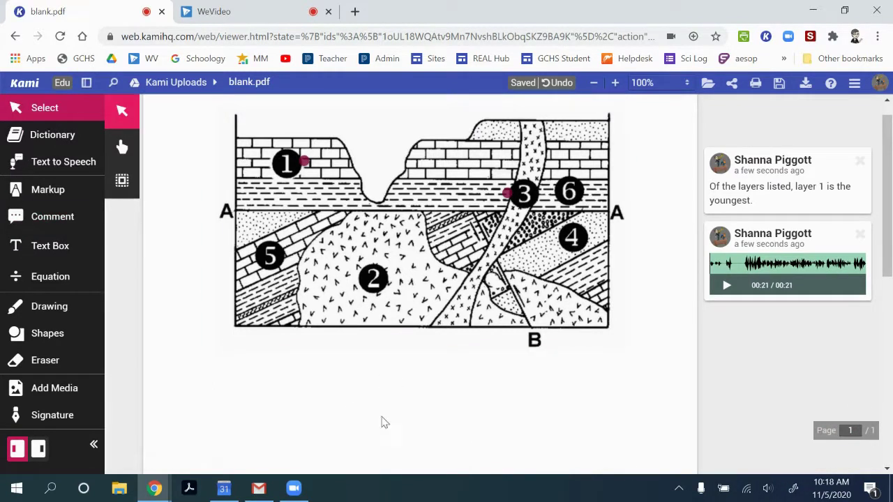
left_click(506, 193)
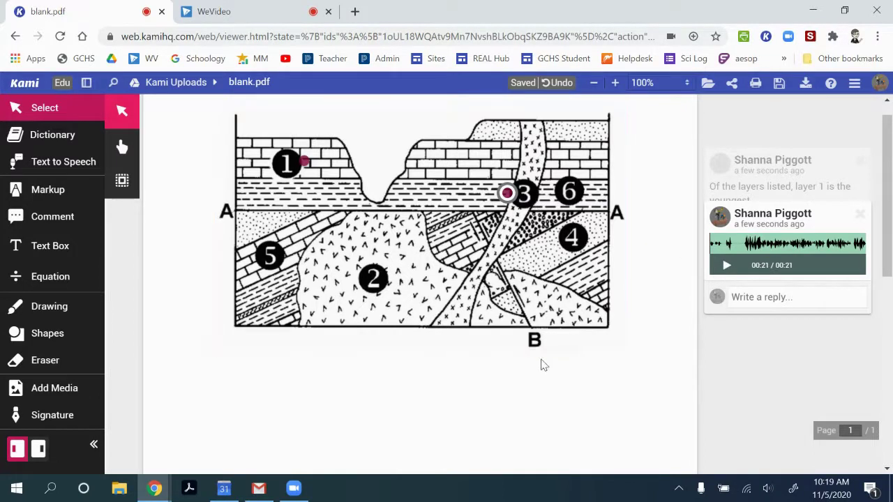
left_click(630, 389)
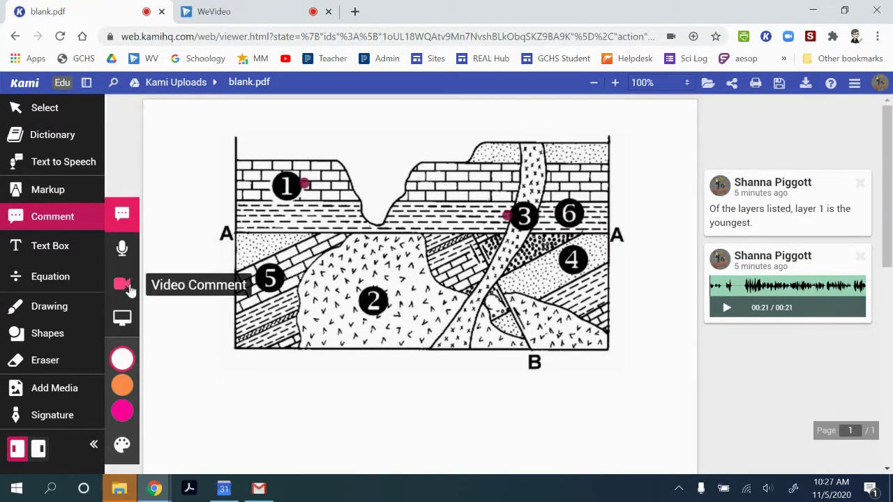
Record a webcam video comment pinned beside layer 4 and save it
left_click(126, 288)
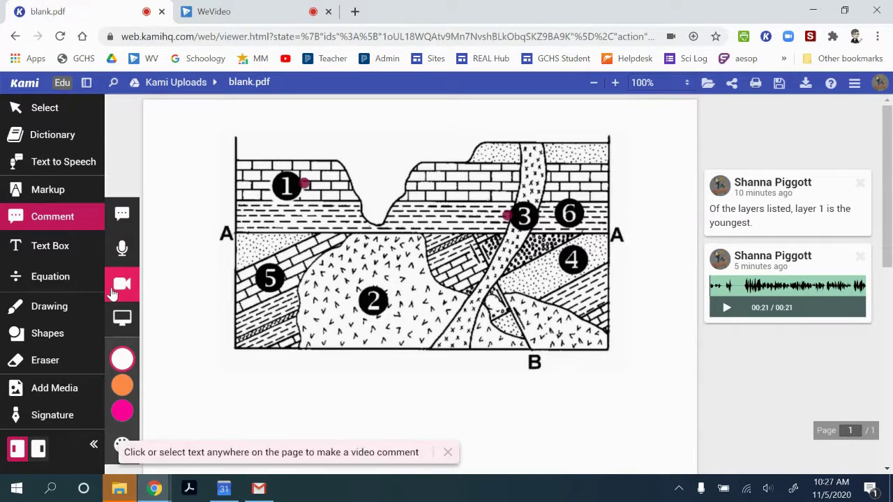
left_click(574, 274)
left_click(585, 263)
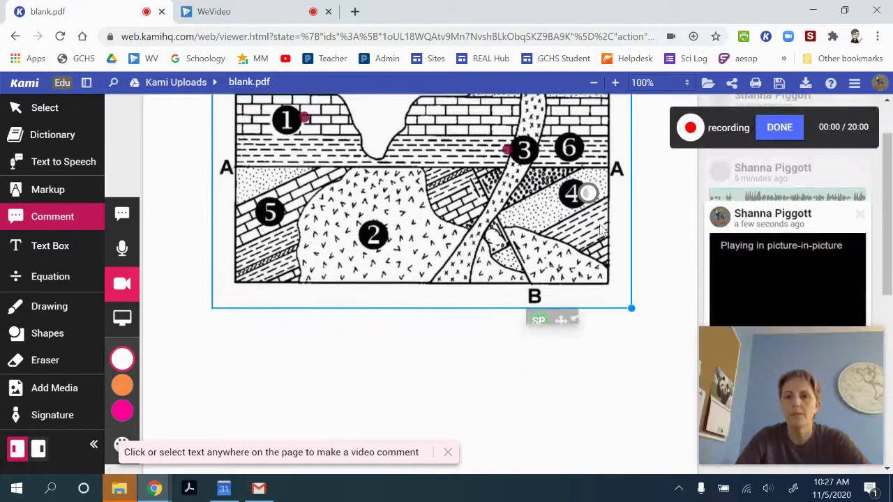
mouse_move(788, 395)
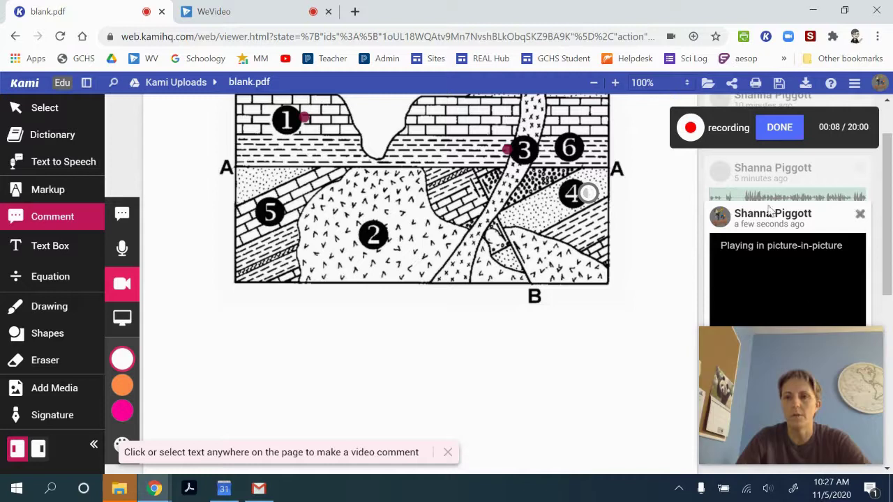
left_click(779, 128)
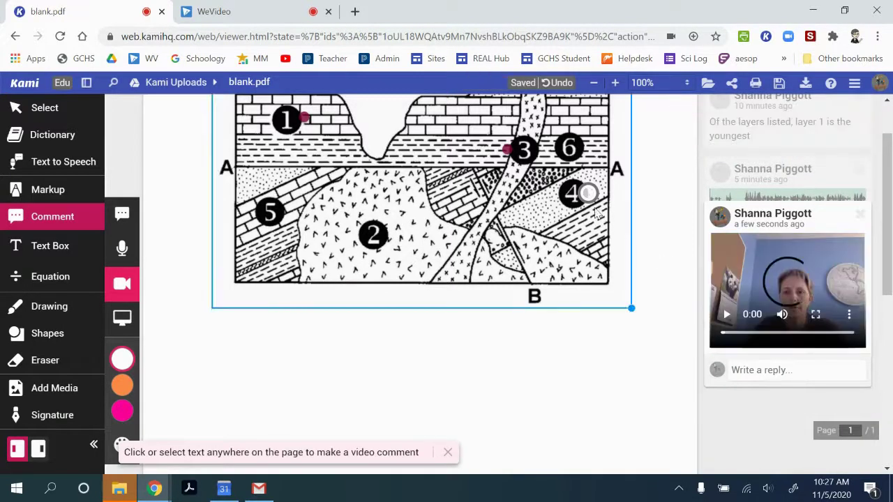
mouse_move(589, 196)
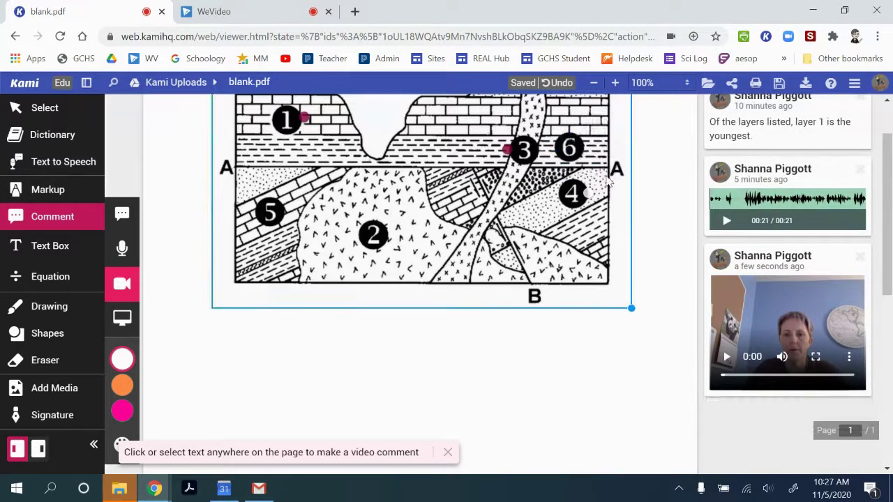
left_click(587, 194)
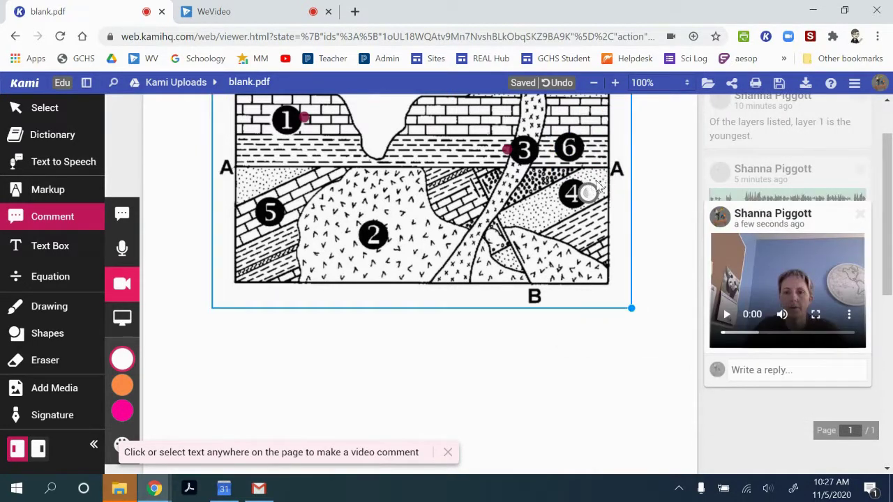
mouse_move(590, 207)
scroll(589, 207, "up", 1)
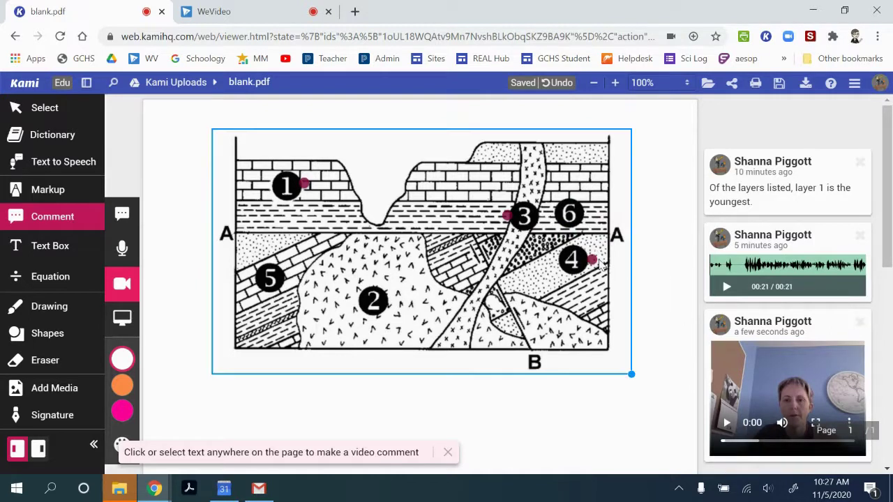
mouse_move(591, 259)
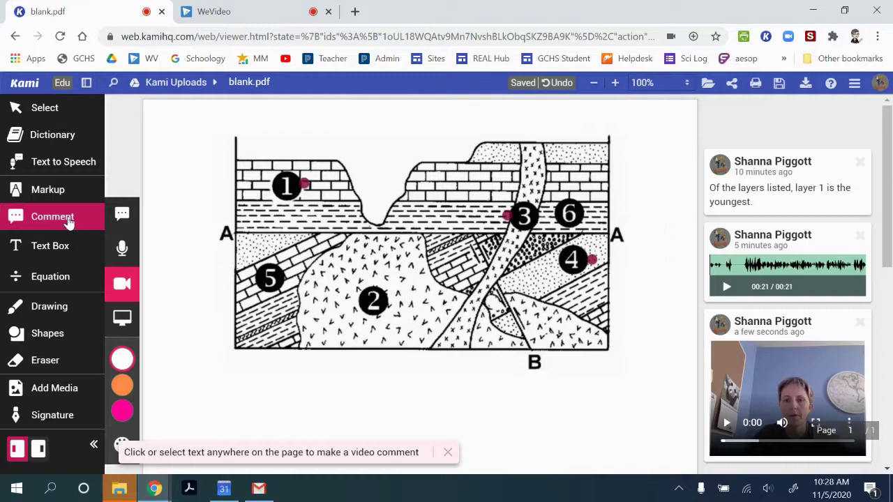
Start a screen-capture comment over the diagram, then cancel the screen picker and dismiss the warning
left_click(123, 319)
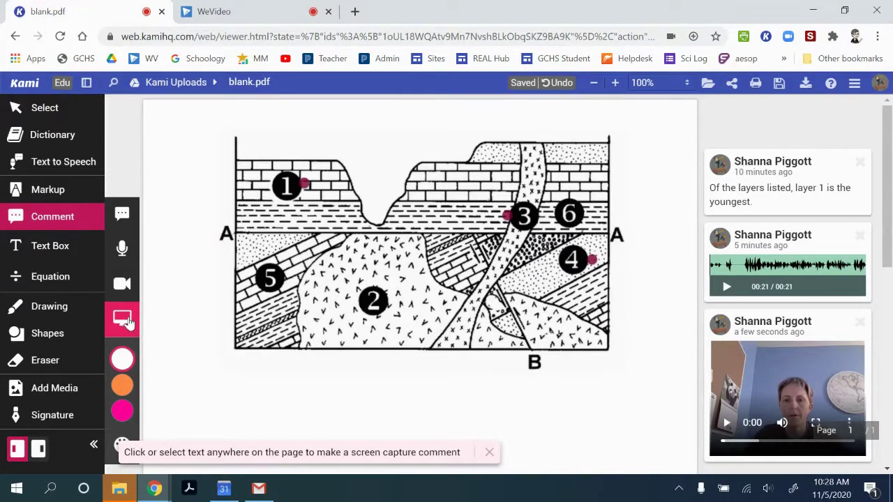
left_click(385, 316)
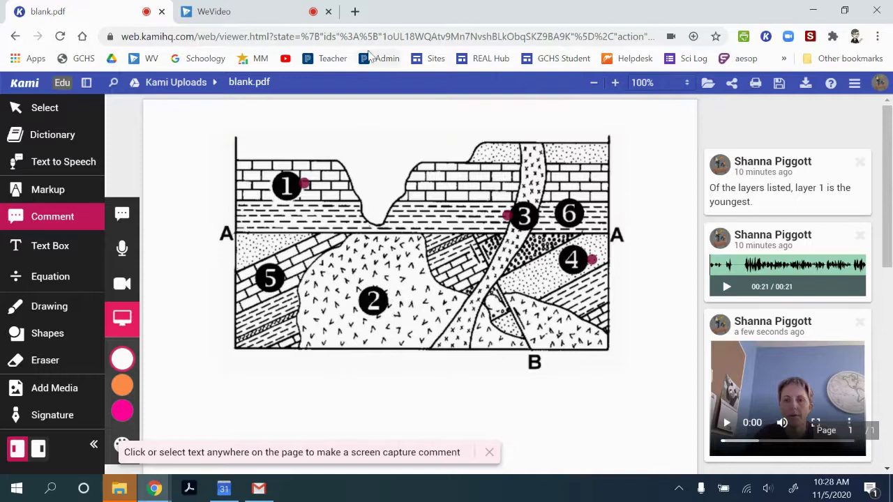
mouse_move(391, 307)
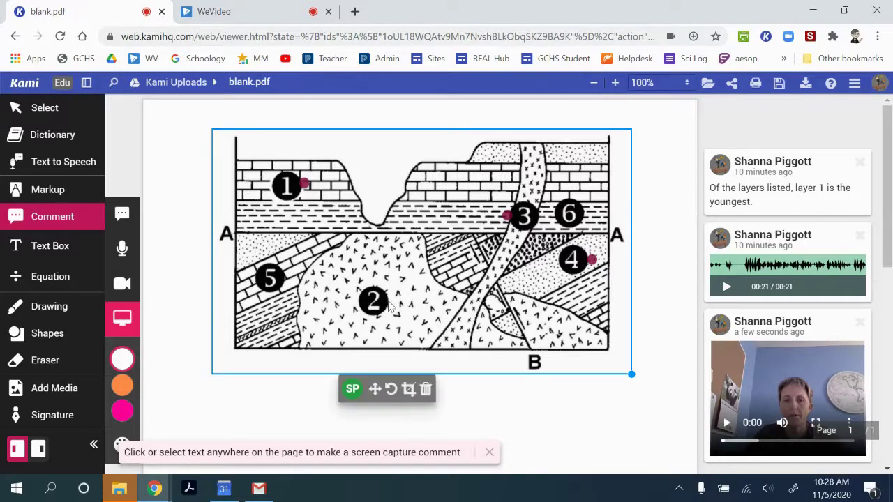
left_click(385, 298)
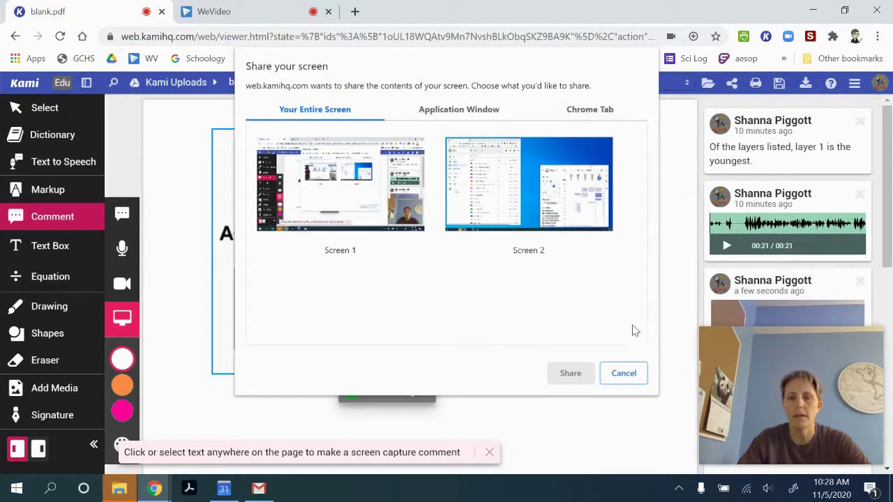
left_click(630, 373)
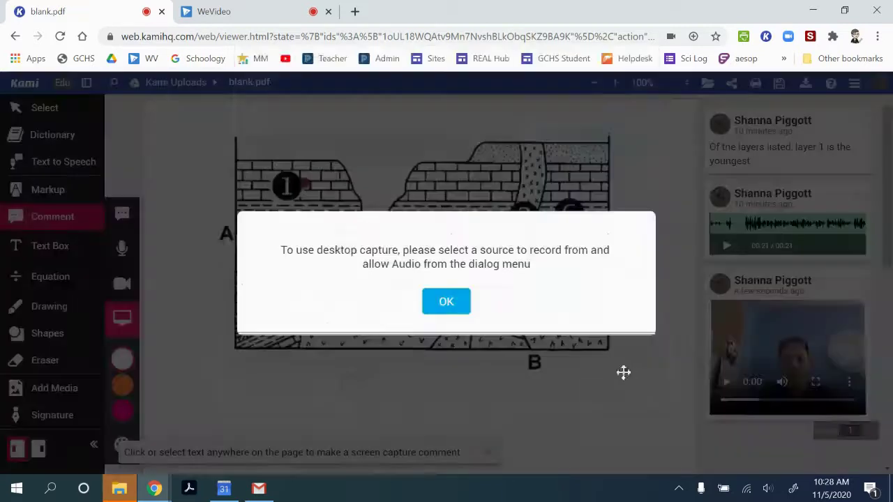
left_click(456, 313)
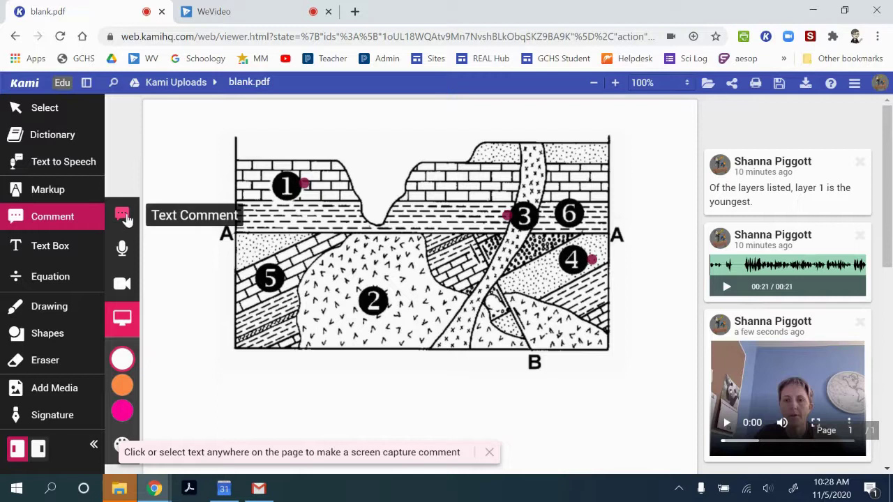
Return to the Text Comment tool and select the comment beside layer 4
left_click(123, 217)
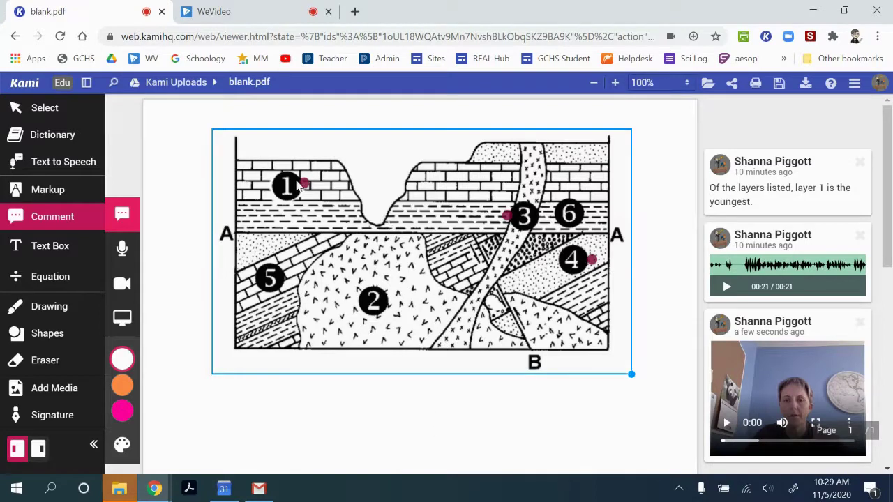
left_click(593, 262)
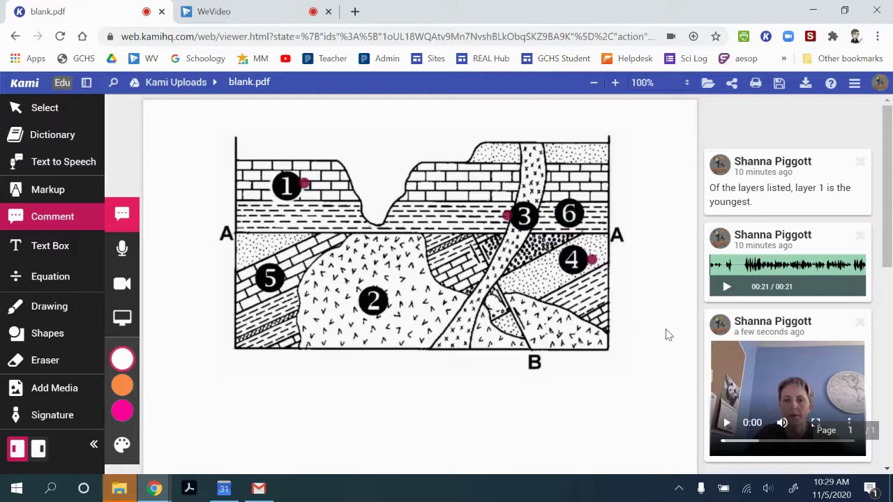
Set 'Anyone with the link' access to Viewer and close the sharing dialog
scroll(666, 335, "down", 2)
scroll(667, 335, "up", 1)
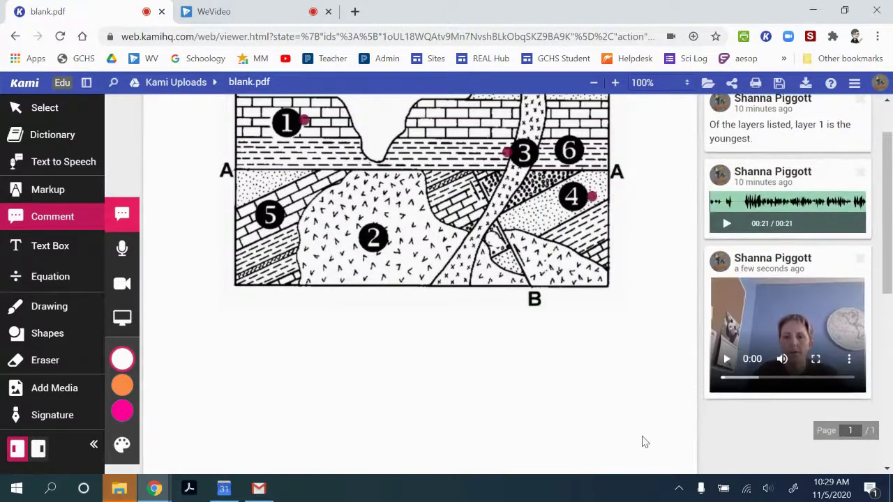
scroll(641, 440, "up", 1)
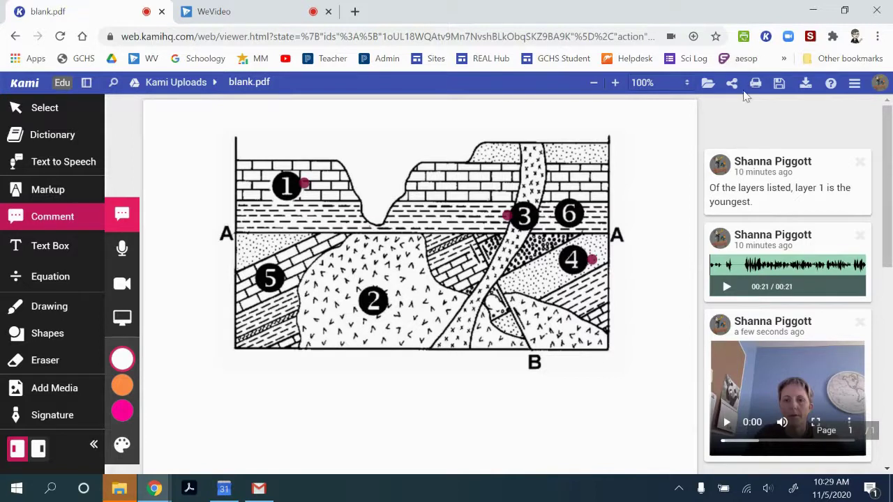
left_click(738, 84)
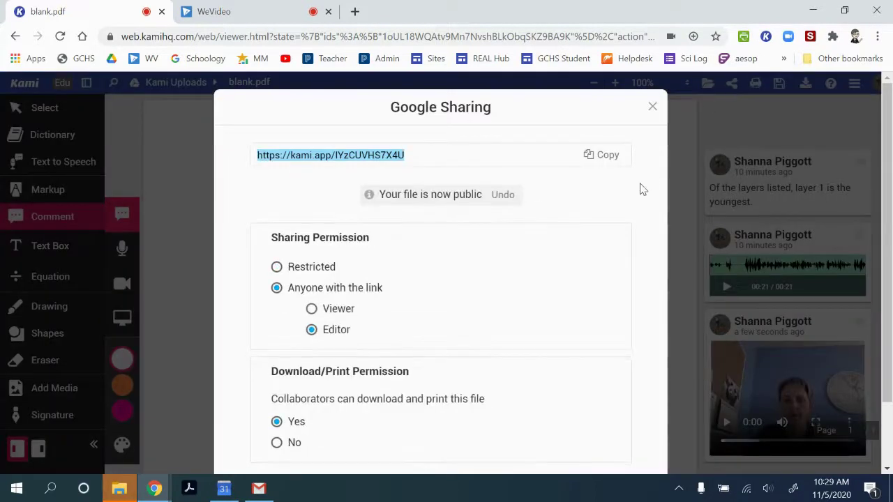
scroll(272, 265, "down", 1)
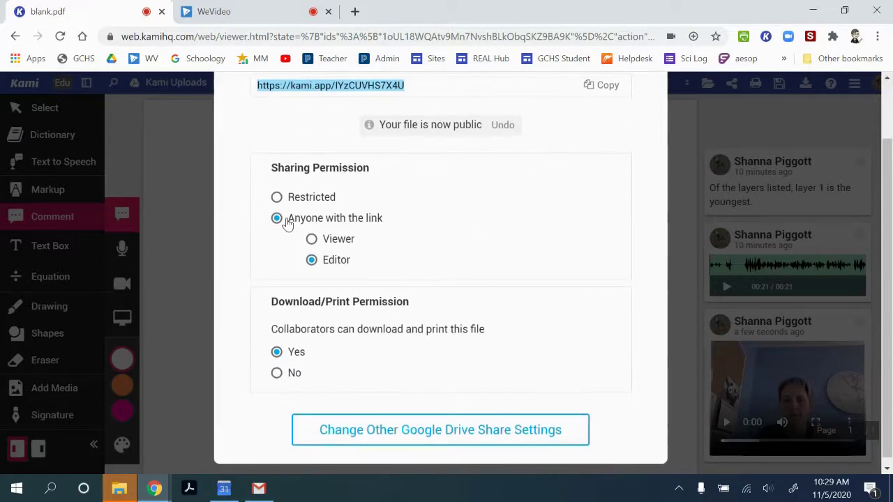
left_click(312, 239)
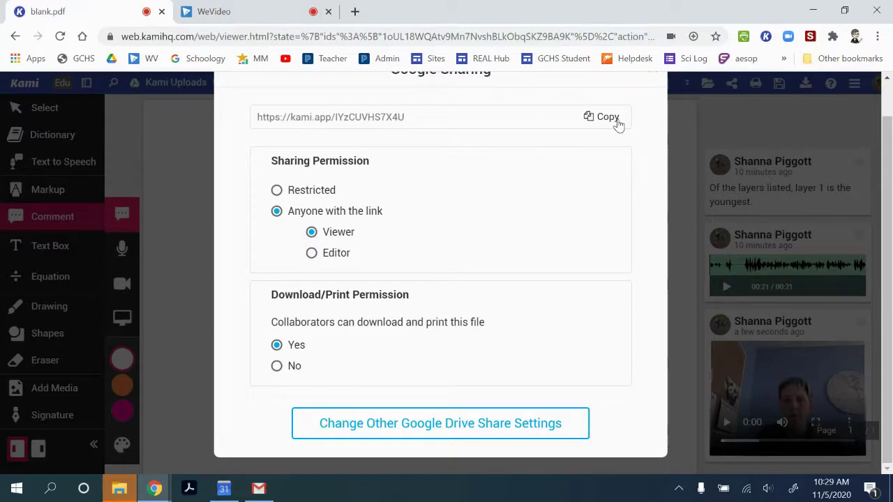
scroll(634, 237, "up", 1)
left_click(649, 108)
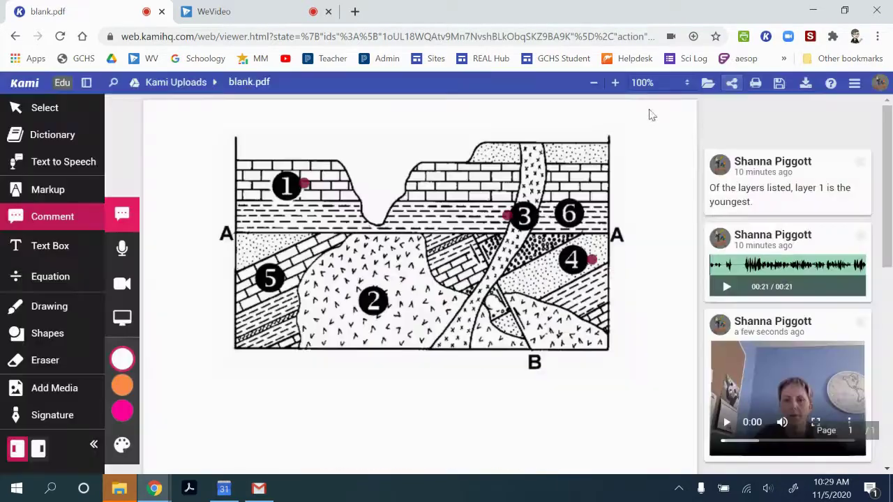
Choose Google Drive as the export destination for the annotated blank.pdf
mouse_move(775, 203)
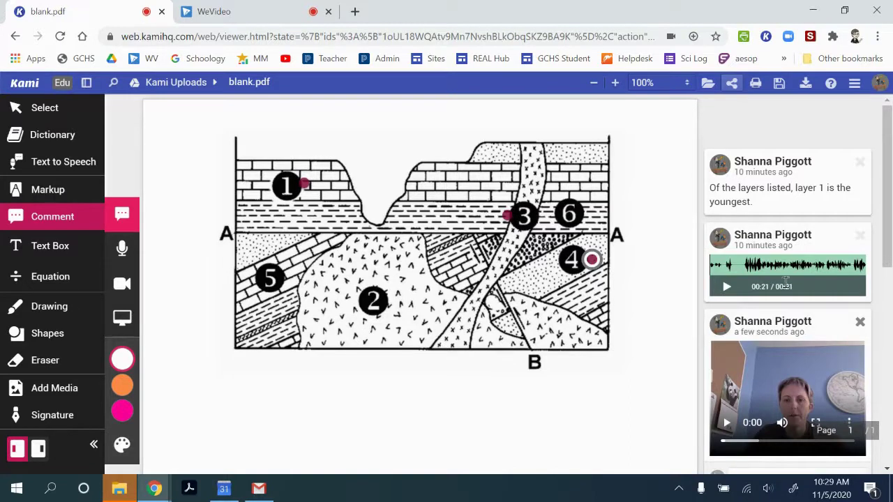
left_click(734, 81)
left_click(737, 77)
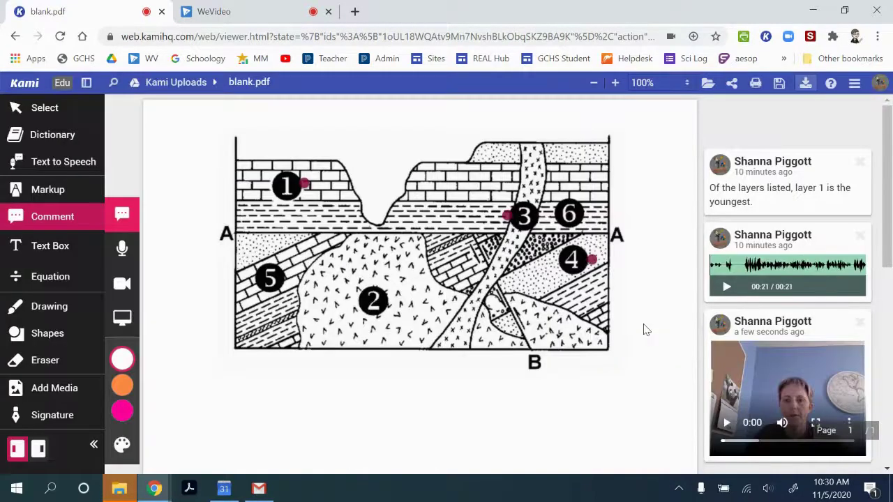
left_click(806, 82)
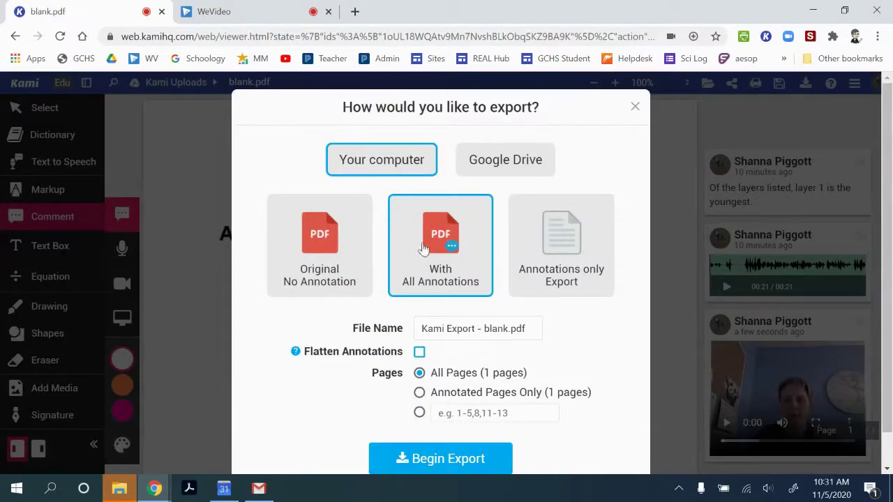
left_click(498, 163)
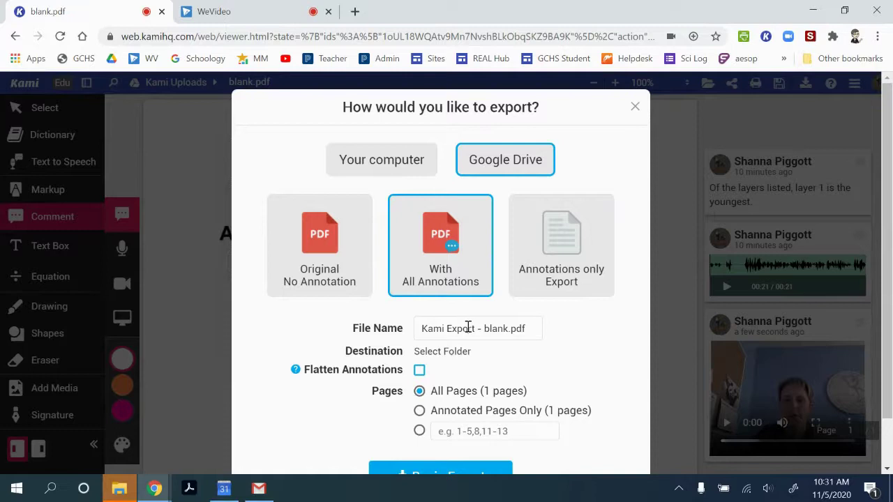
scroll(468, 328, "down", 1)
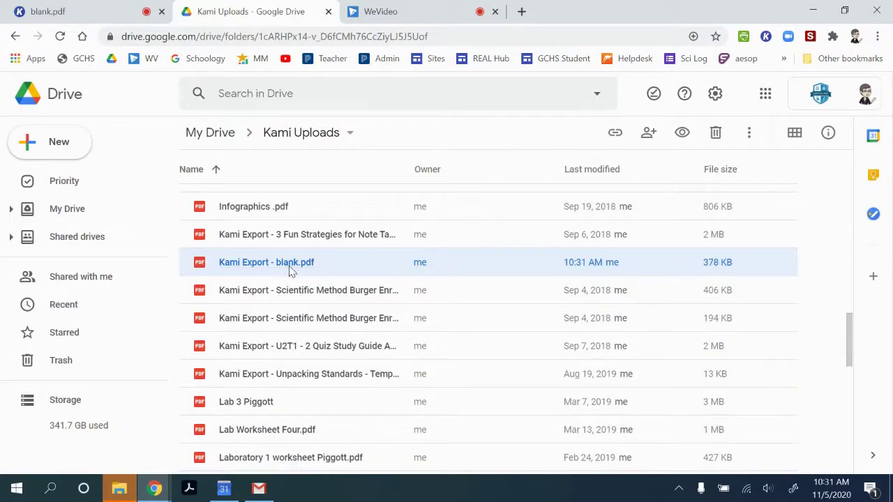
Check Kami Export - blank.pdf in Drive's Kami Uploads, then return to blank.pdf and dismiss the save confirmation
right_click(291, 270)
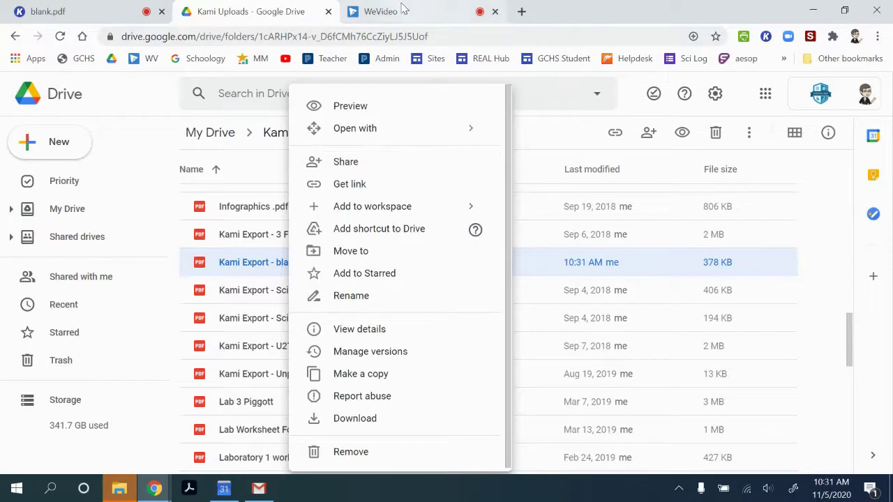
left_click(69, 11)
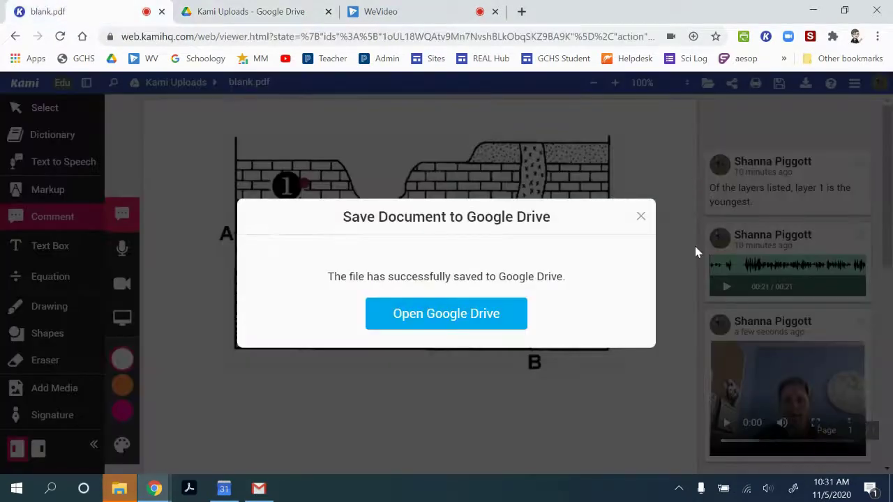
left_click(640, 217)
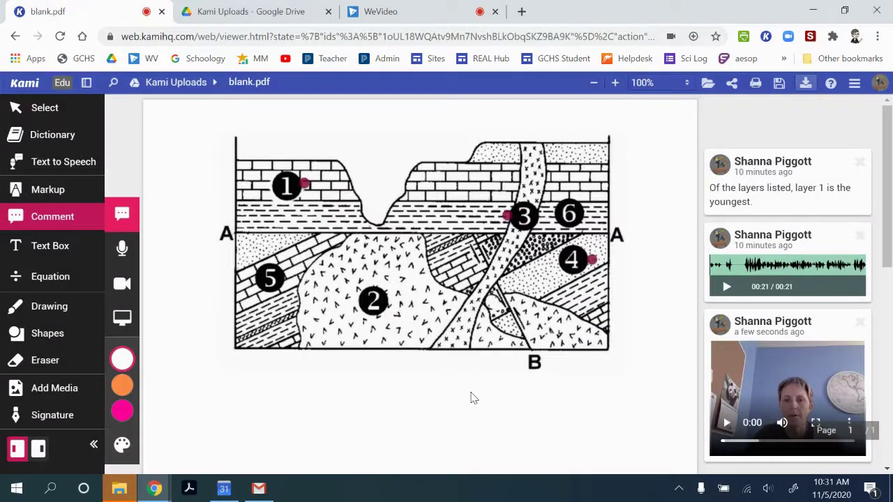